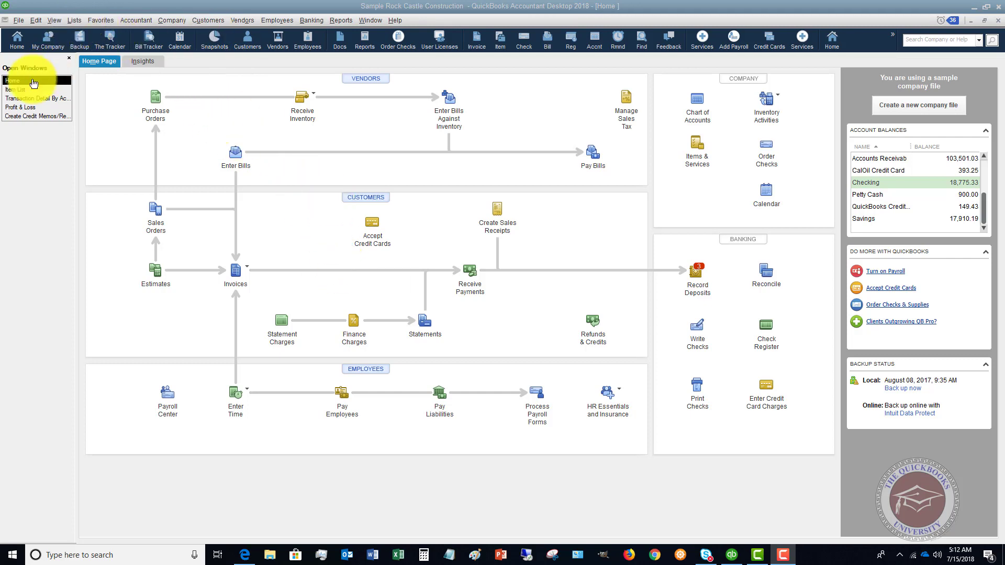
- Switch to the Item List and start a new item from the Item menu
click(16, 90)
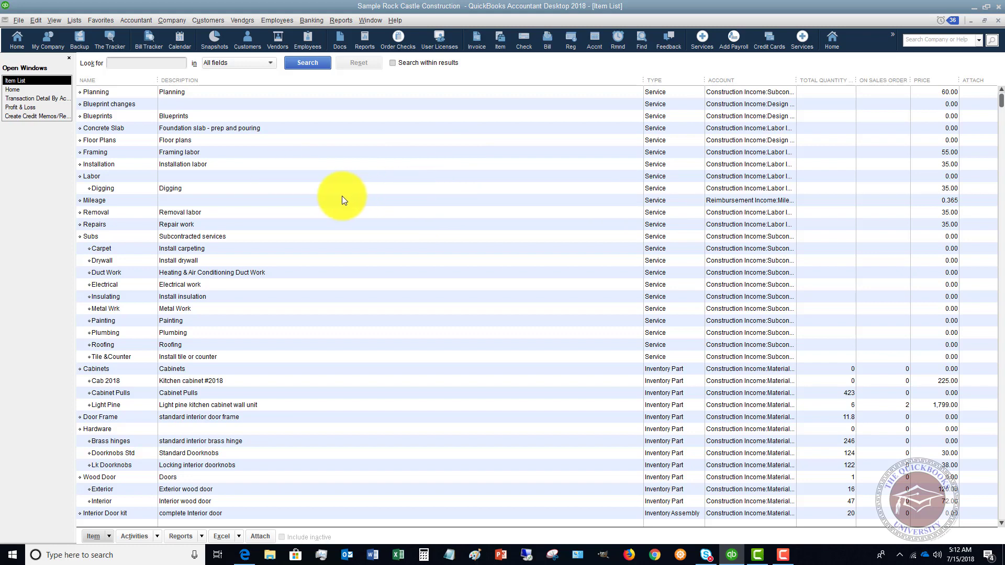
click(109, 536)
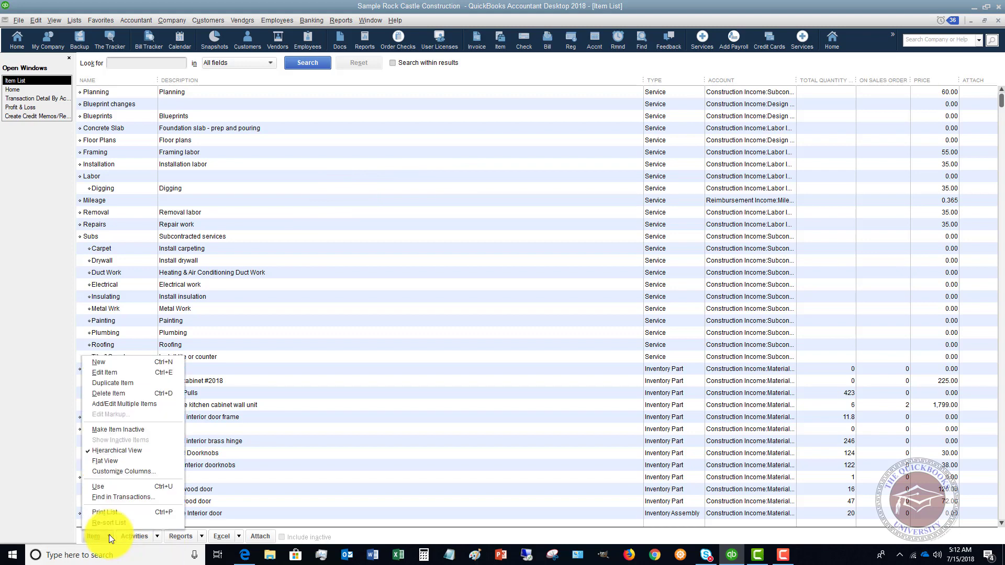
click(121, 363)
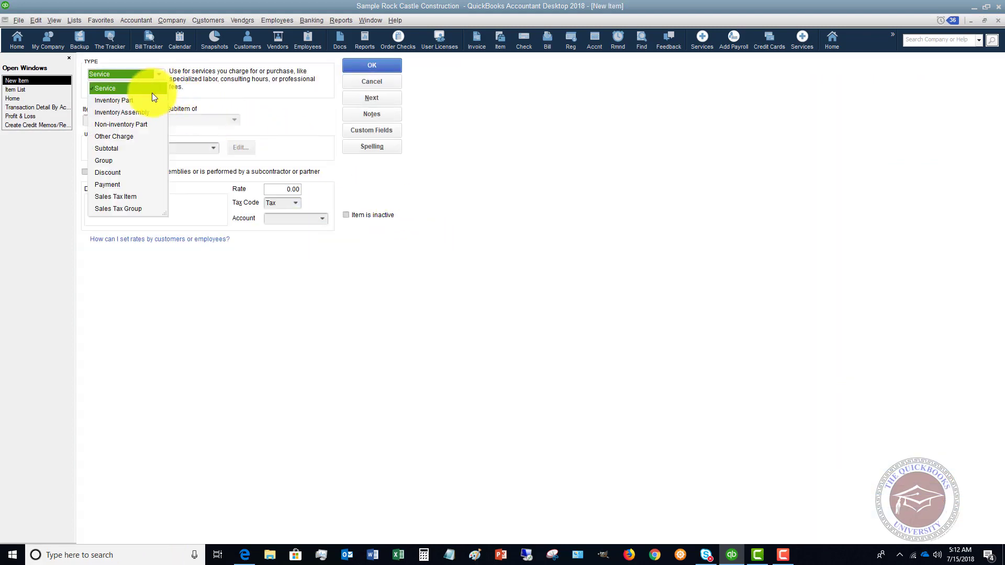
- Make the new item a Discount named 'Courtesy Discount', not a subitem of anything
click(107, 172)
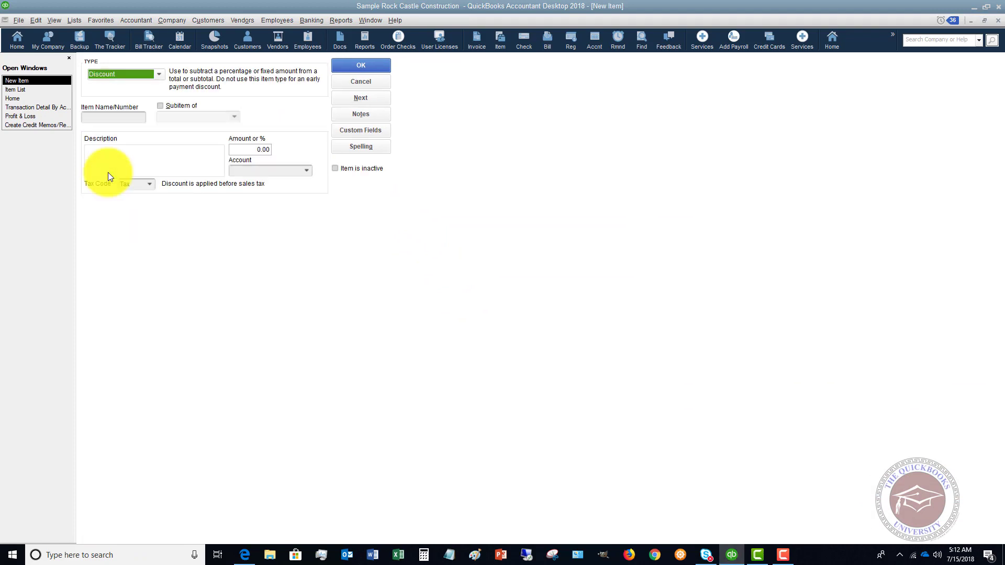
click(120, 119)
text(Courtesy Disco)
key(Tab)
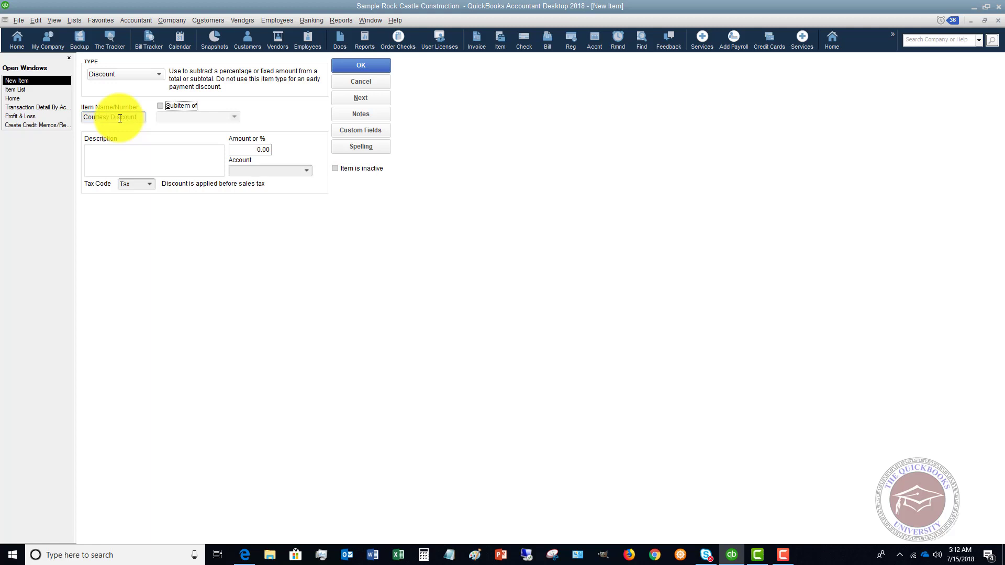
click(161, 105)
click(234, 117)
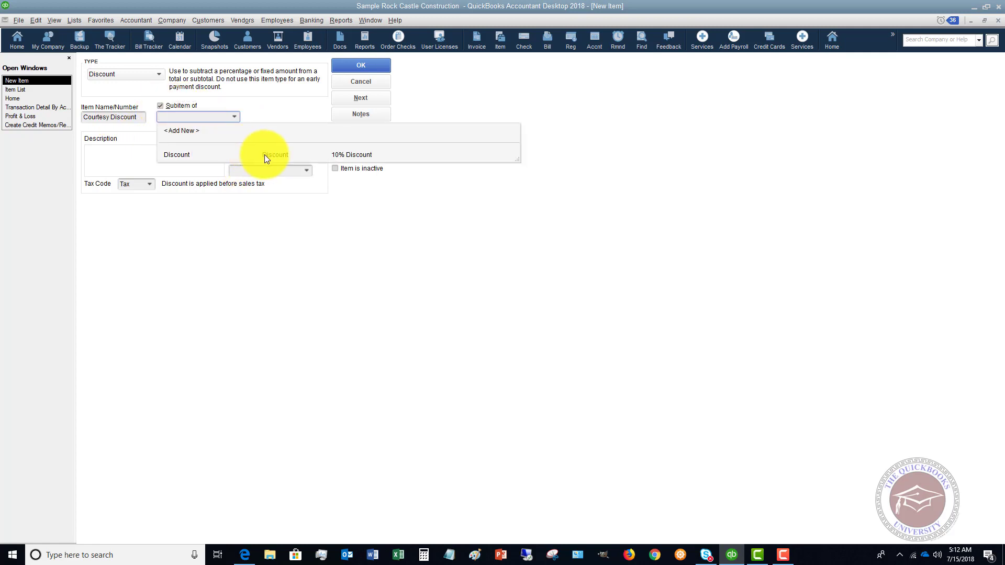
click(161, 105)
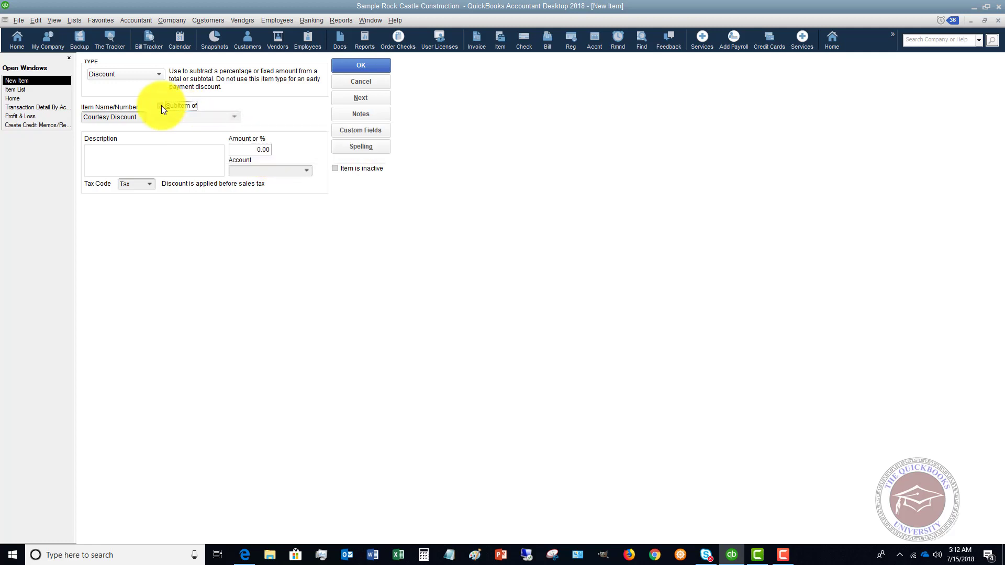
- Give it the description 'Courtesy Discount' and an amount of 20%
click(146, 153)
text(Courtesy Discount)
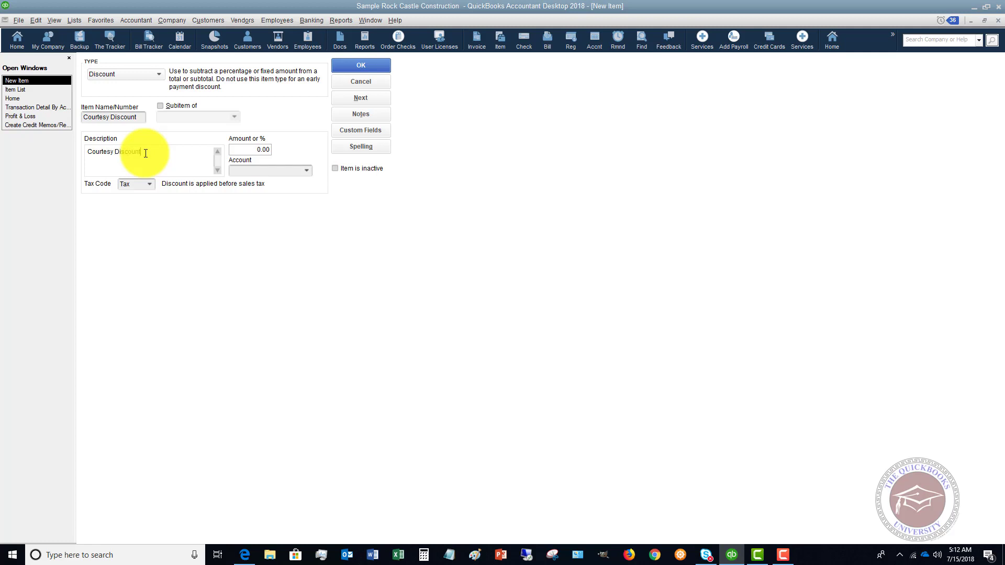
key(Tab)
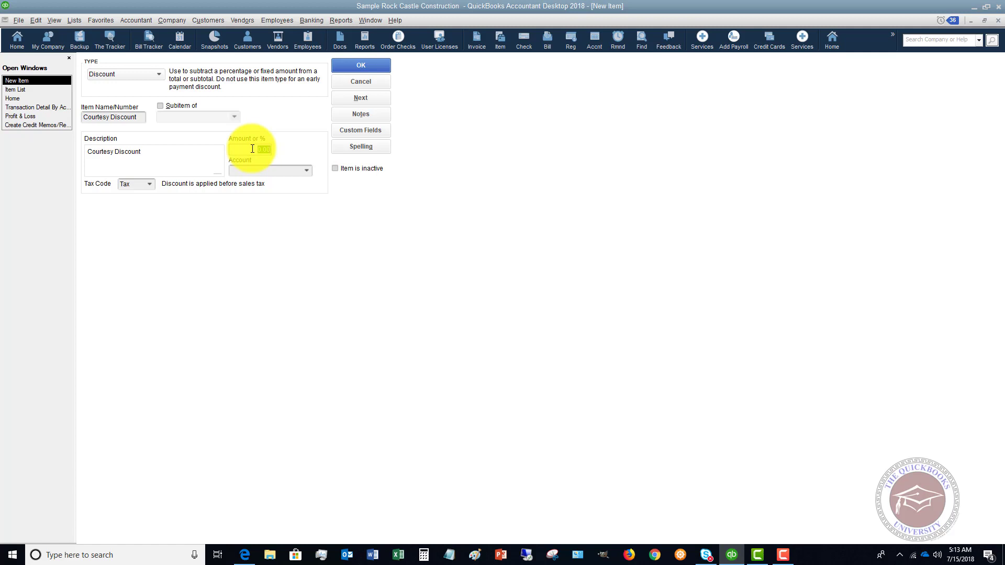
text(2)
text(0%)
key(Tab)
- Post the discount to Construction Income:Courtesy Discount and save the item
click(308, 171)
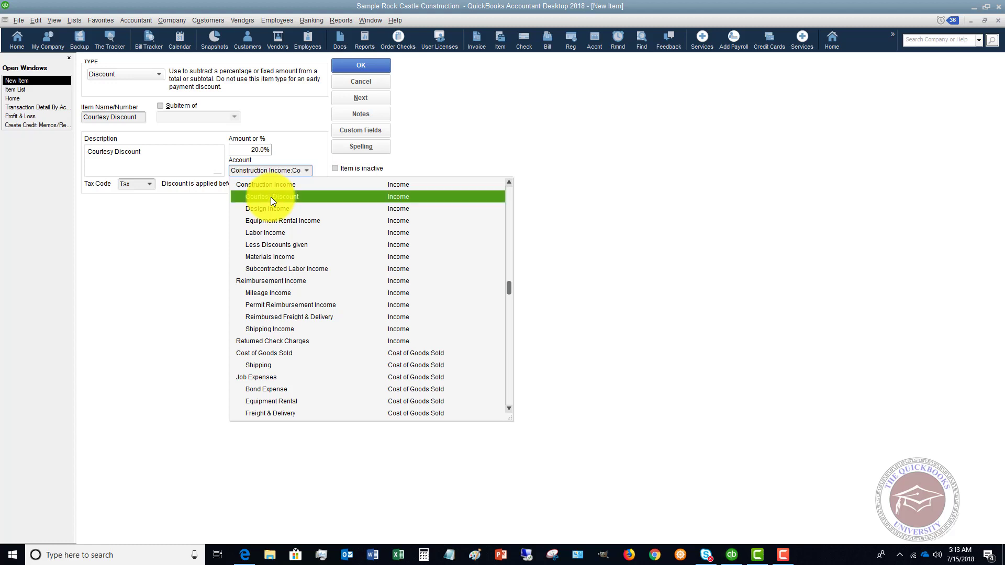
click(271, 197)
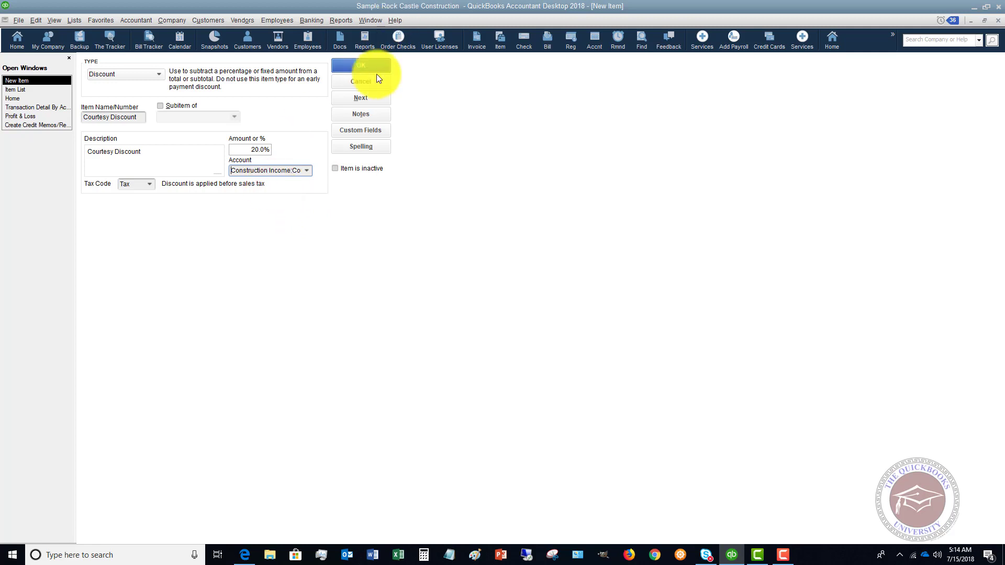
click(354, 65)
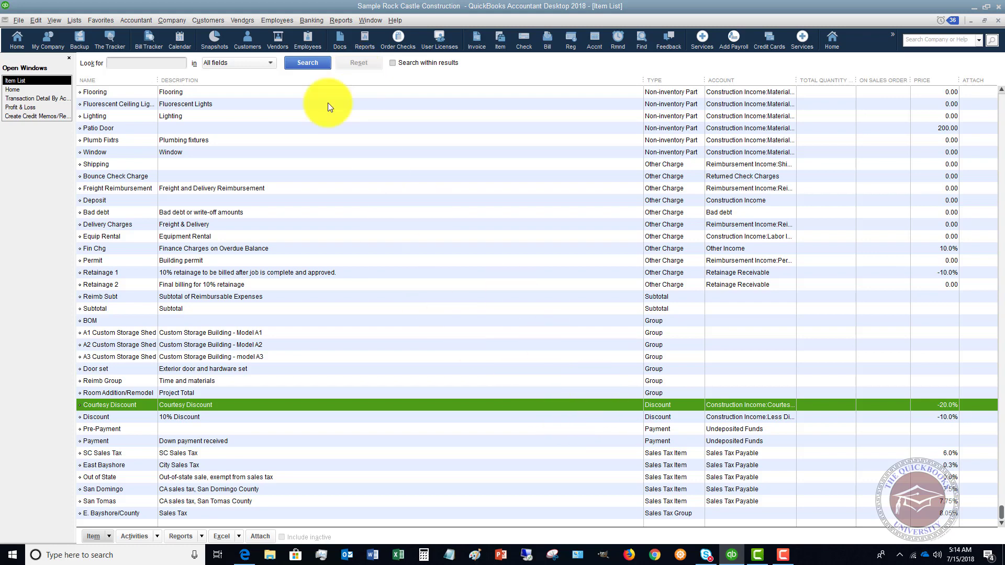
- Start a new invoice for the customer's Bathroom remodel job under the Remodel class
click(216, 22)
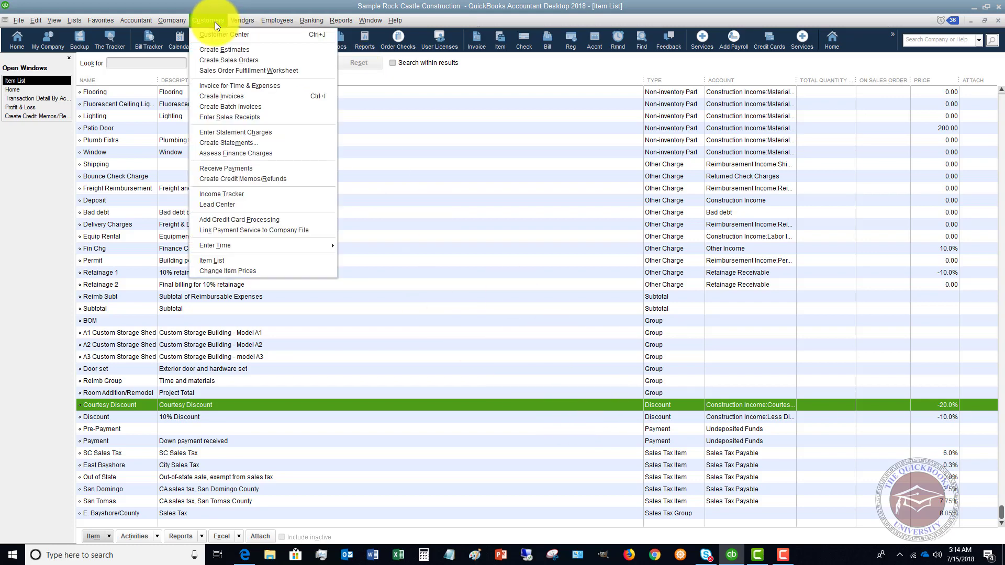
click(222, 95)
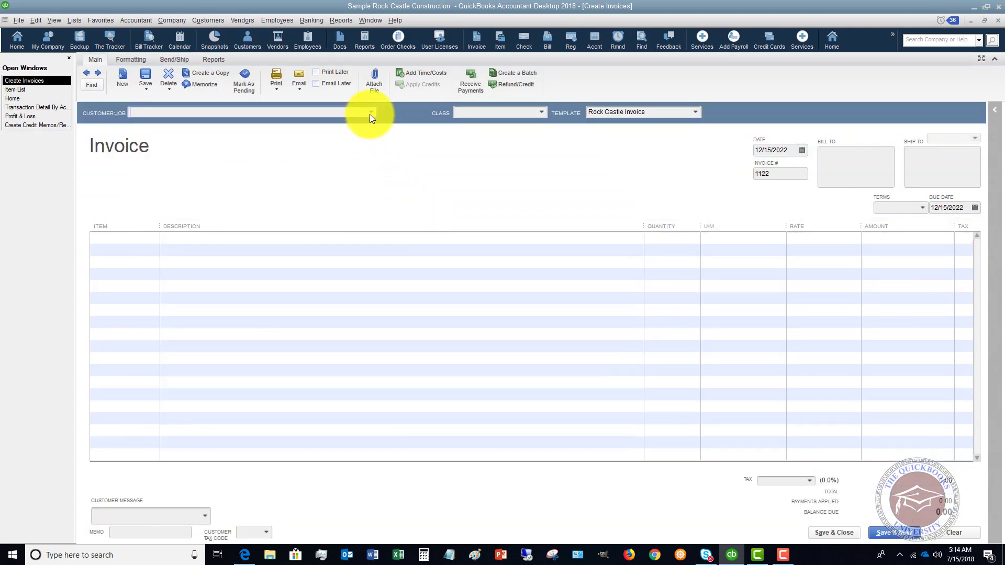
click(370, 113)
scroll(304, 215, down, 10)
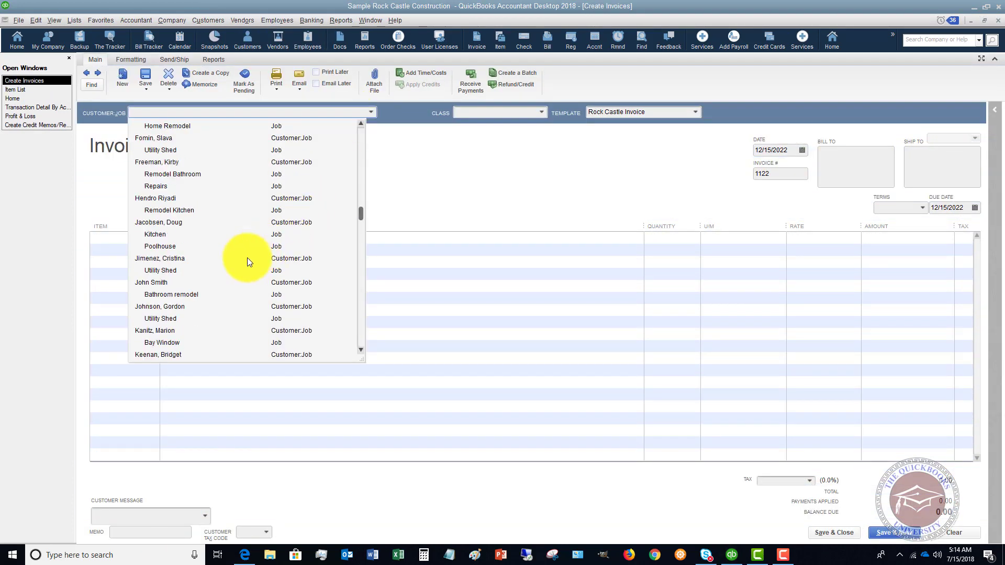
click(184, 294)
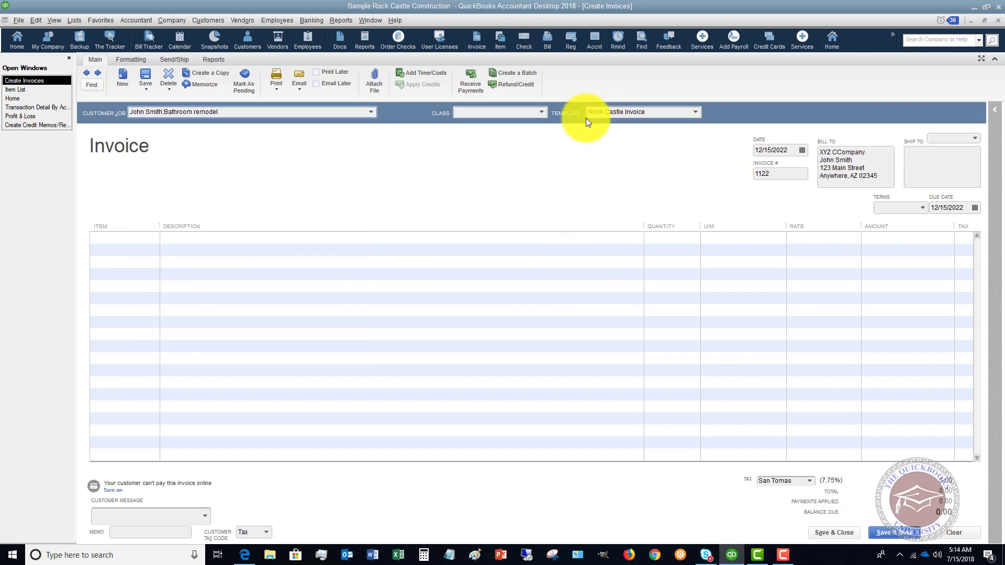
click(542, 112)
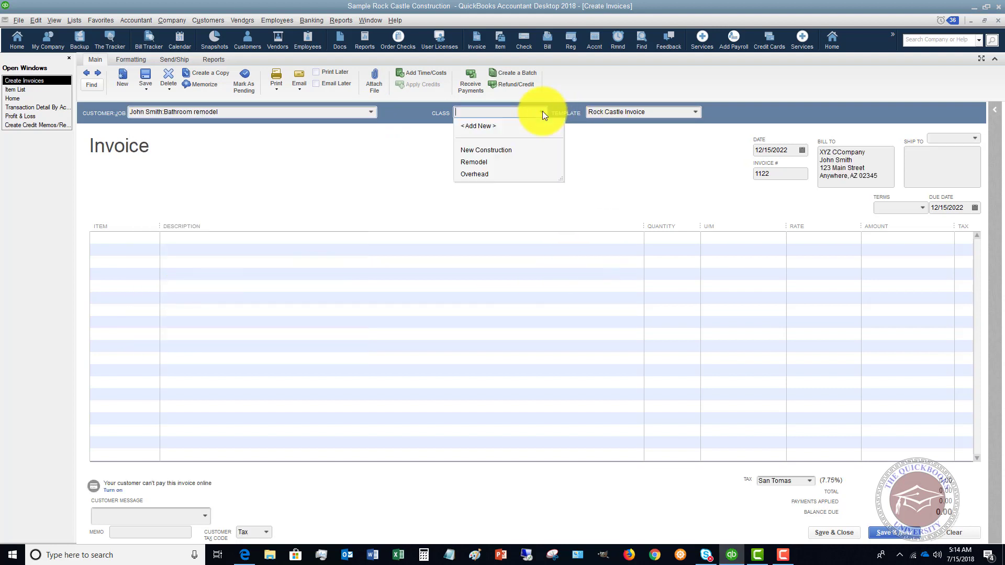
click(476, 162)
- Add an Installation line with quantity 200 at 35.00, totalling 7,000.00
click(155, 238)
click(155, 237)
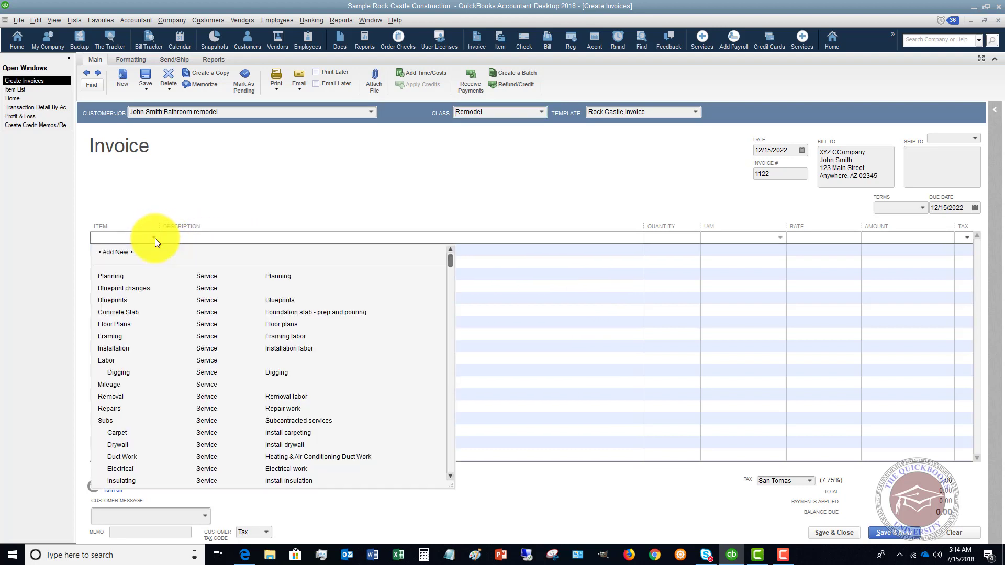
click(115, 348)
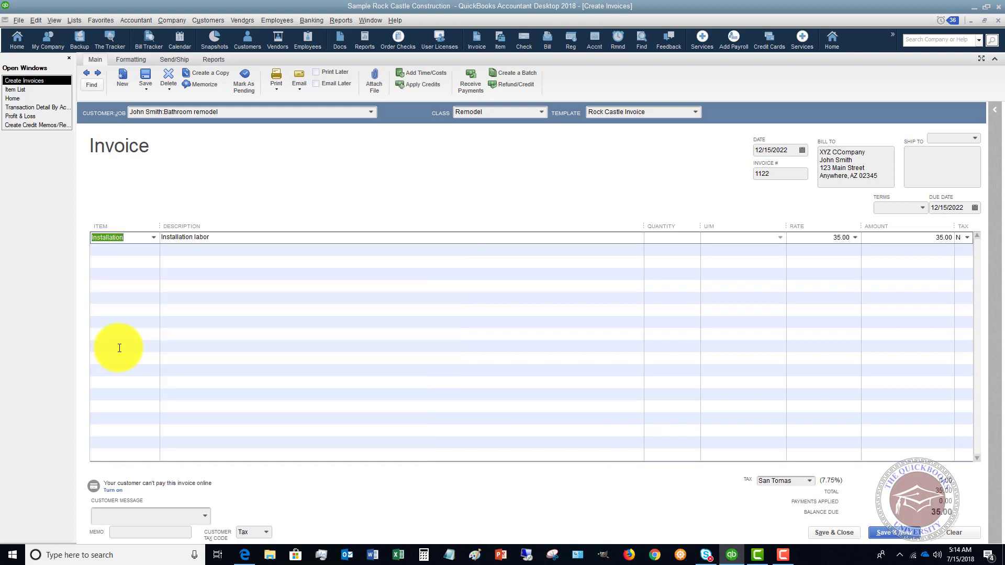
key(Tab)
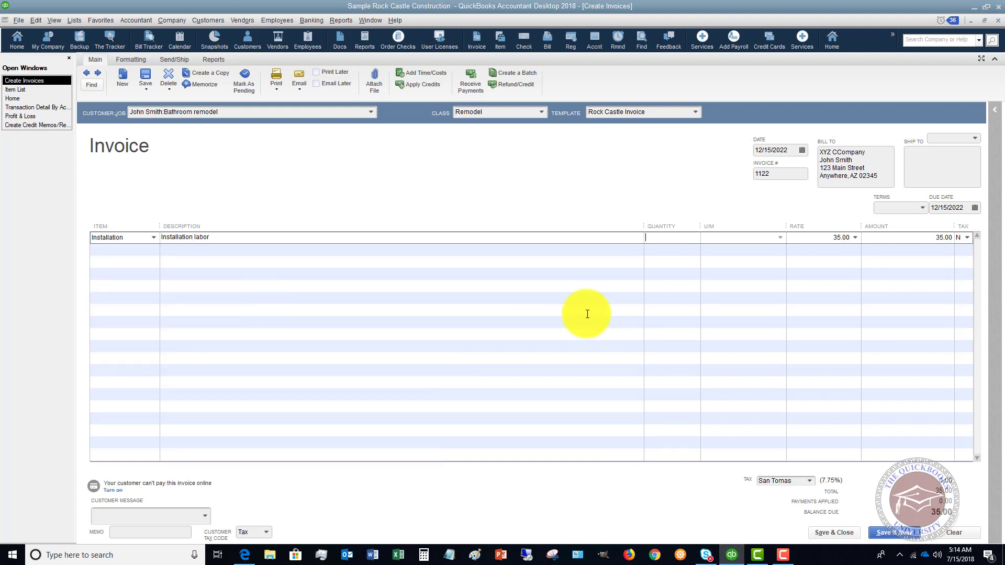
text(200)
key(Tab)
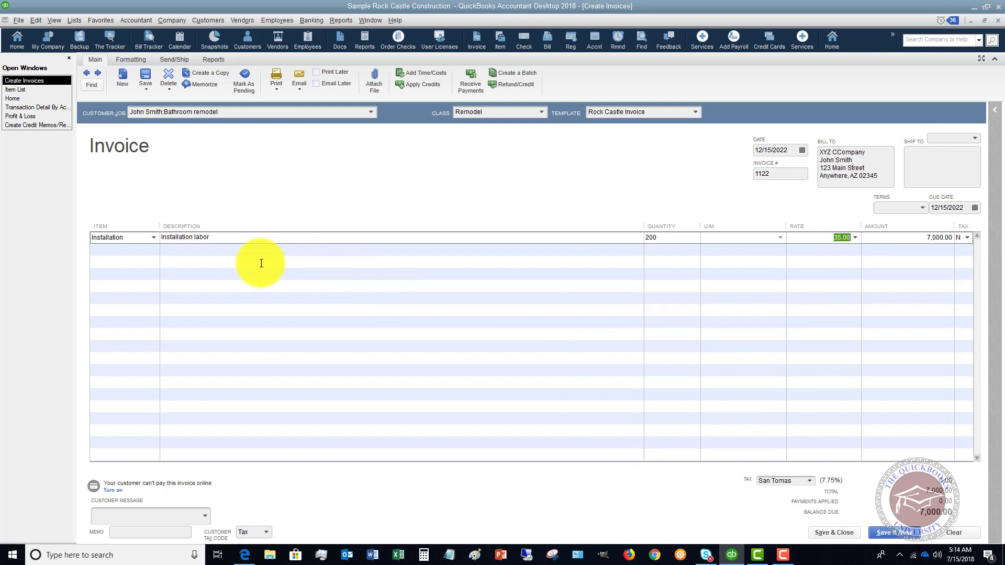
click(154, 247)
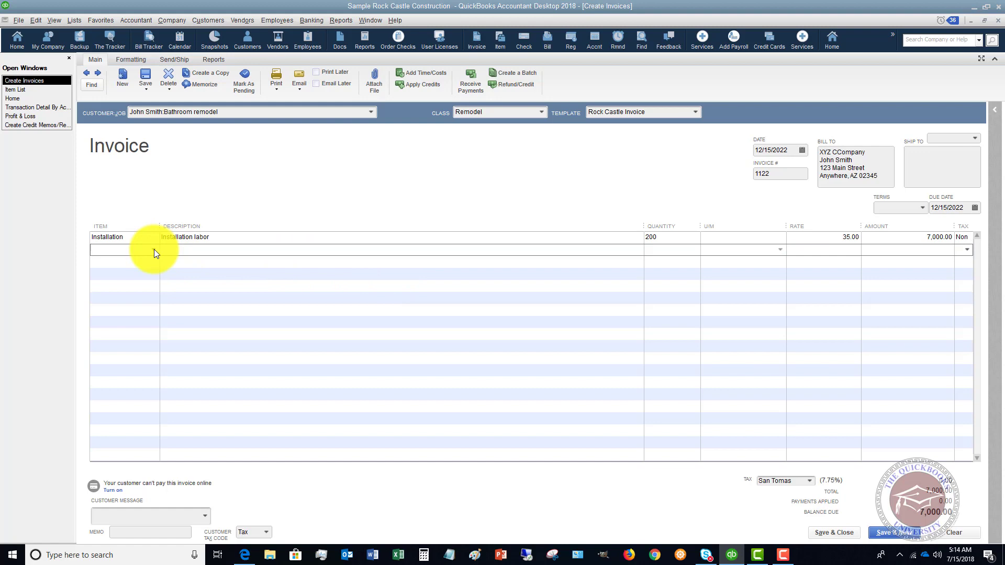
- Add the Courtesy Discount item as the invoice's second line
click(153, 249)
scroll(155, 313, down, 20)
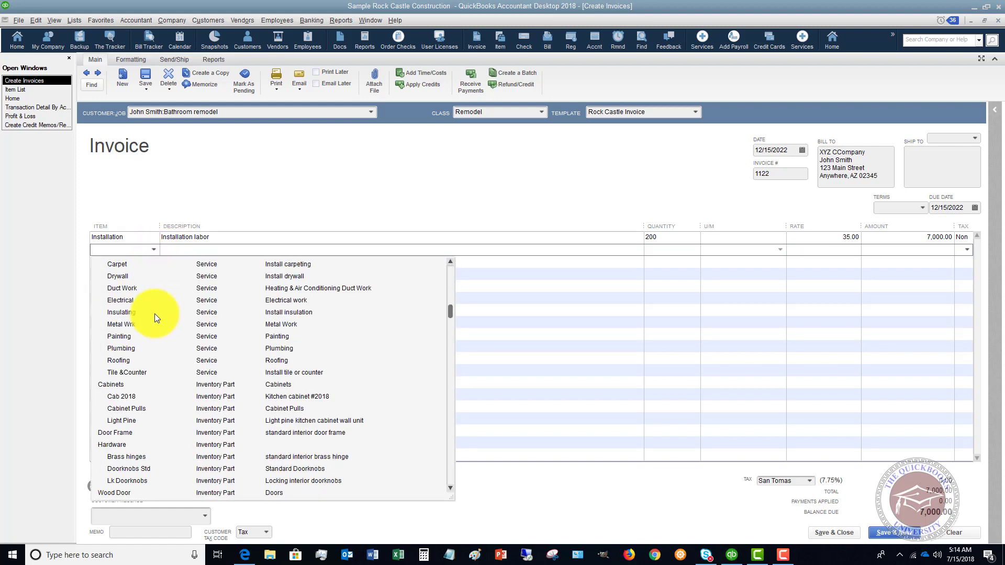
scroll(155, 312, down, 4)
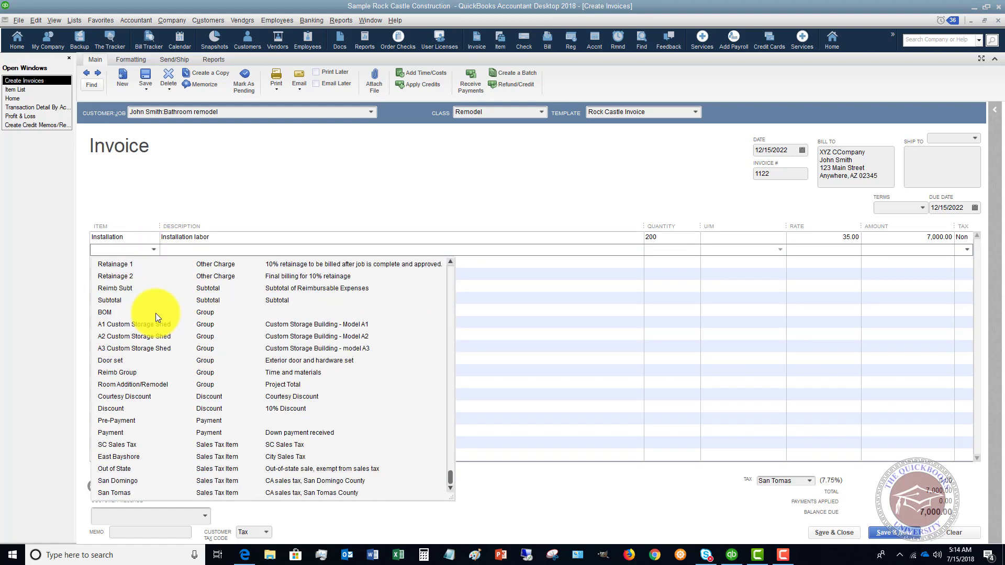
click(134, 396)
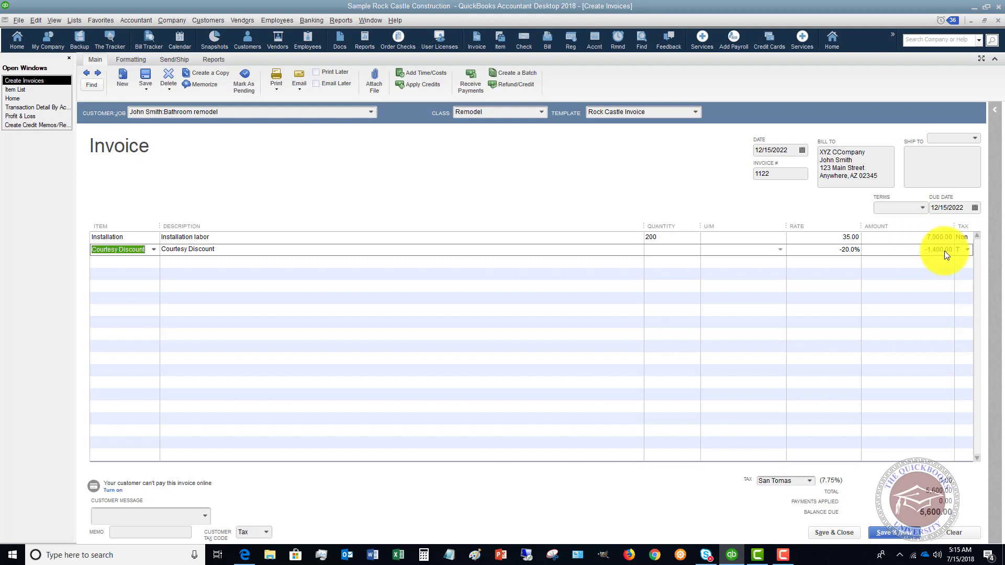
- Try a -10% discount rate, then restore it to -20%, leaving 5,600.00 due
click(837, 248)
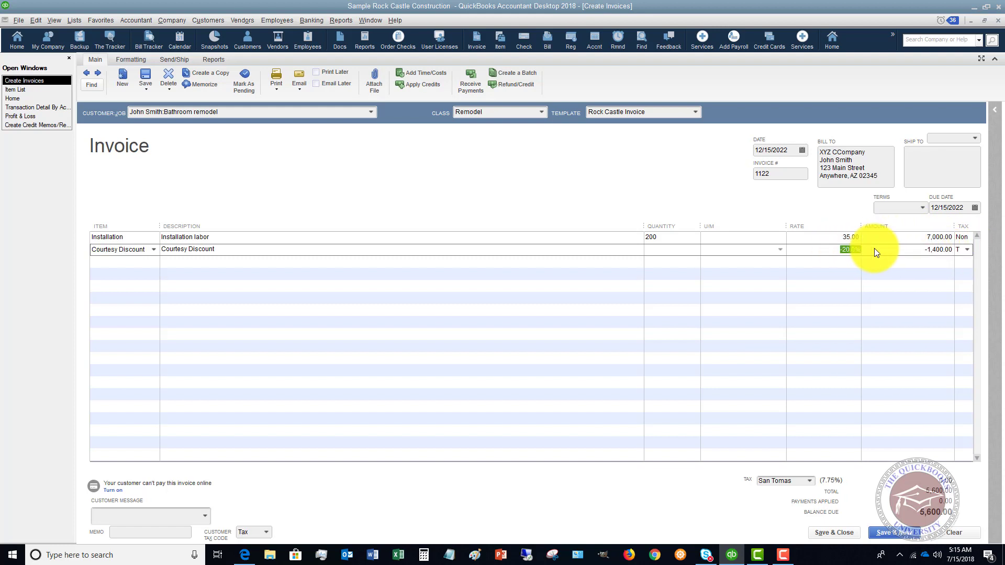
key(BackSpace)
text(-10%)
key(Tab)
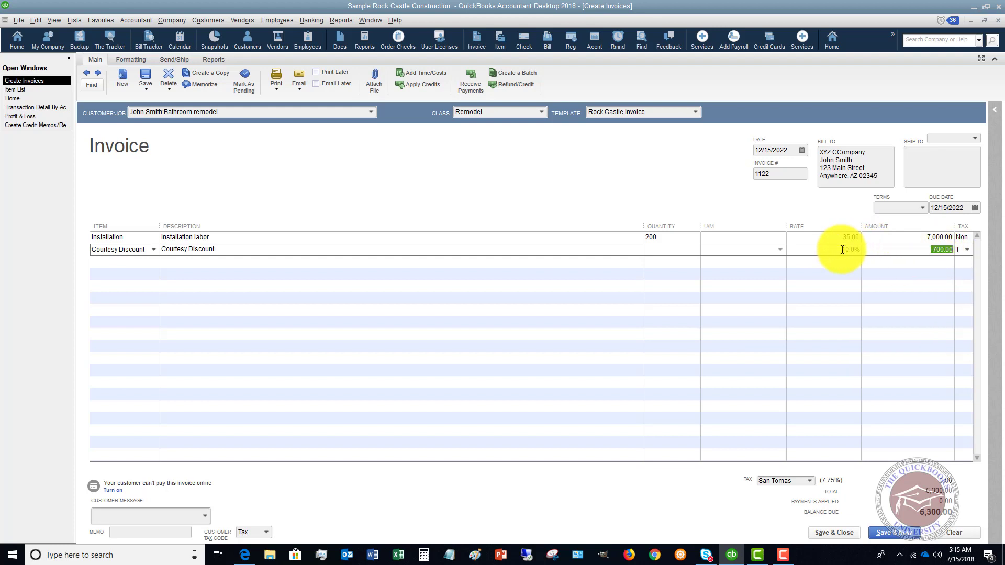
key(shift+Tab)
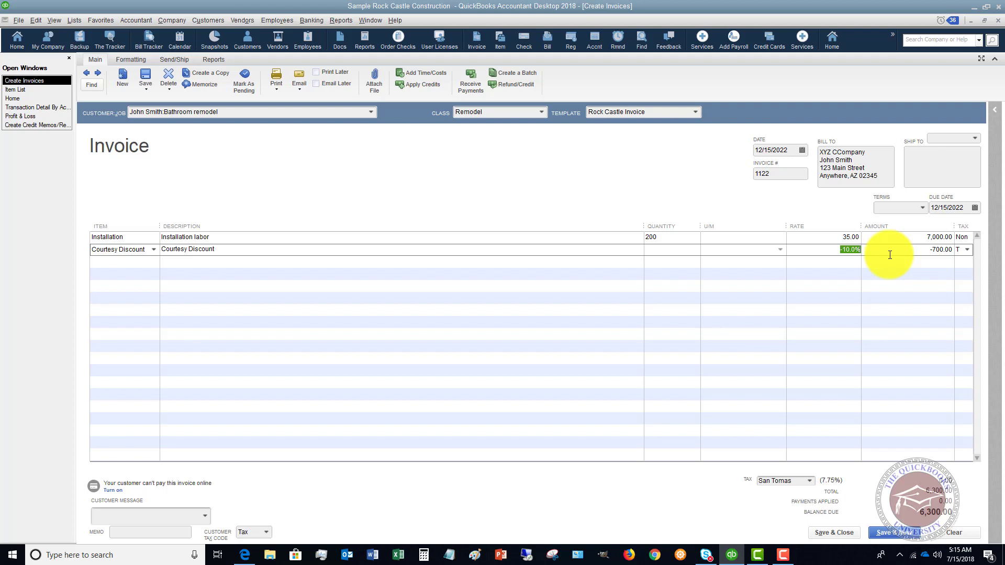
text(-20%)
key(Tab)
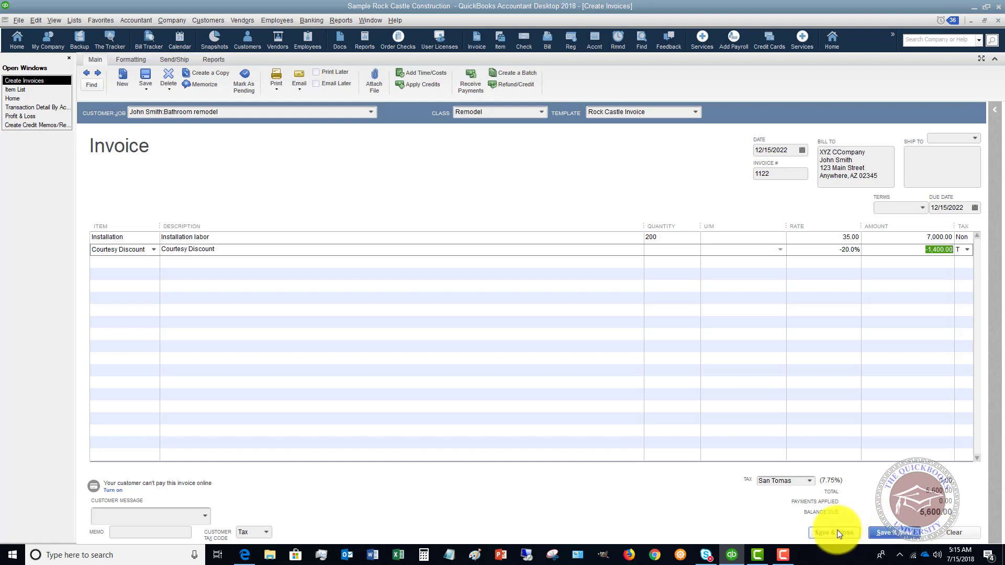
- Save invoice 1122, then review Courtesy Discount at -1,400.00 and Labor Income detail in Profit & Loss
click(824, 533)
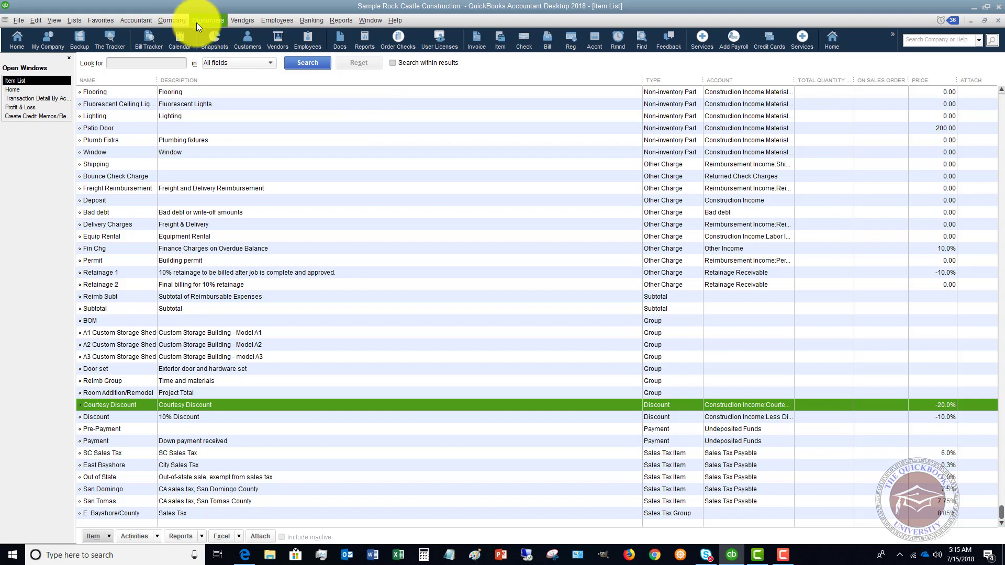
click(27, 112)
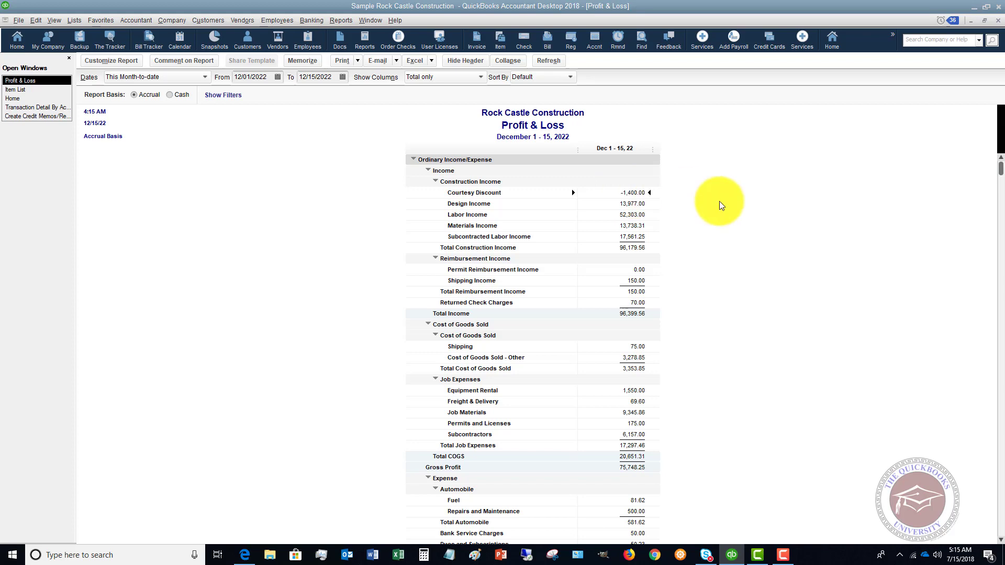
double_click(635, 215)
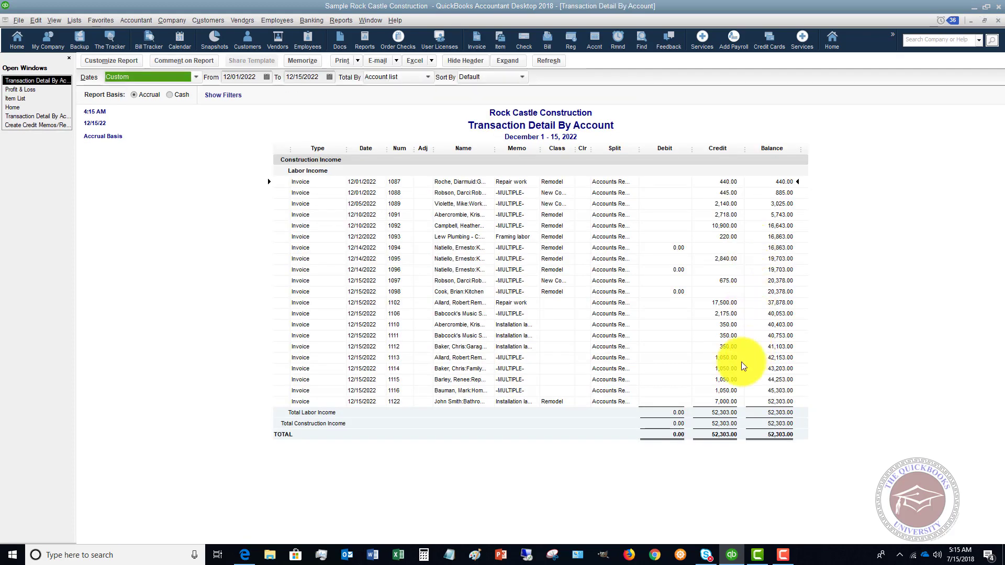
click(728, 401)
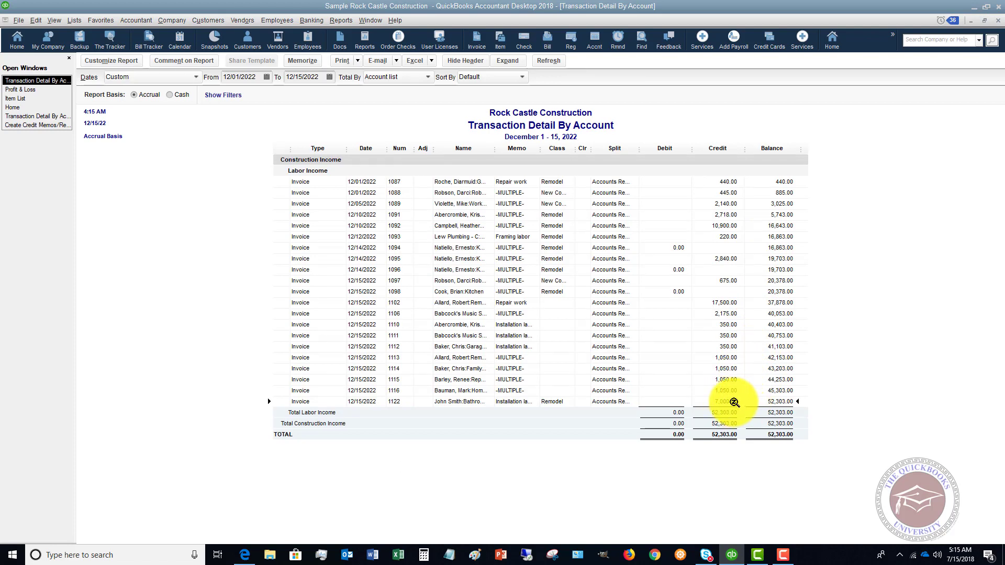
click(996, 21)
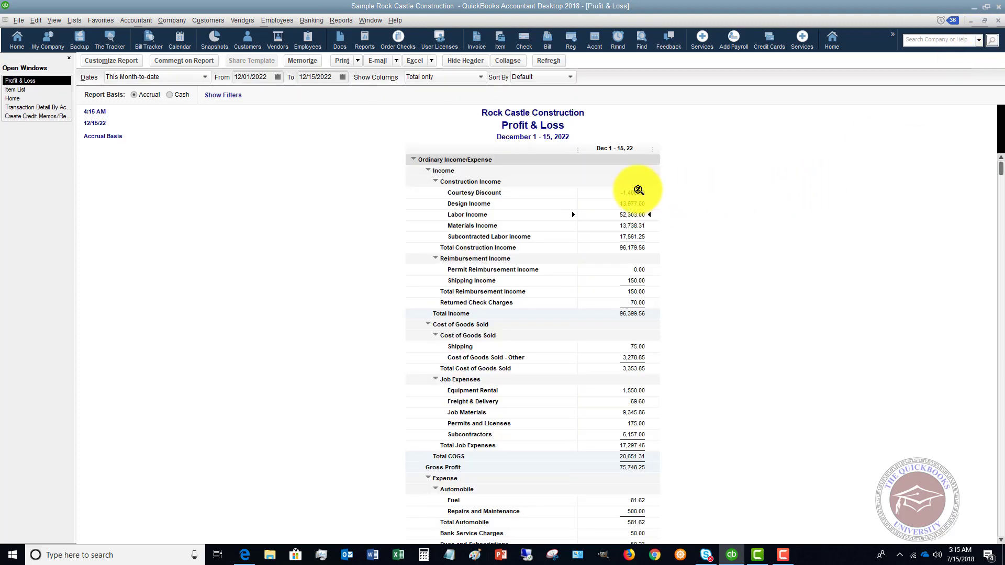